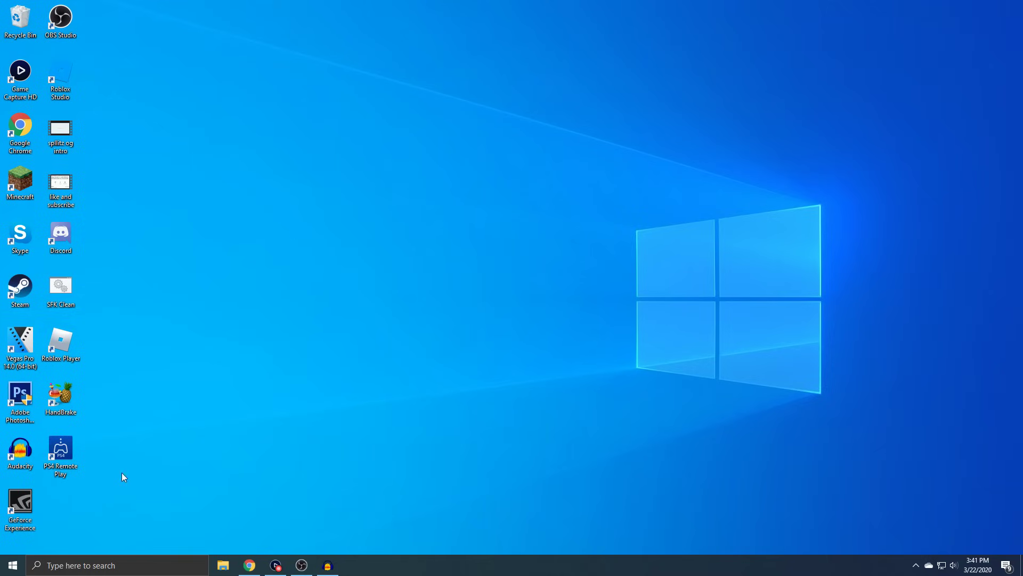
Download the PS4 Remote Play installer for Windows PC from the PlayStation page in Chrome, and minimise the browser
left_click(249, 564)
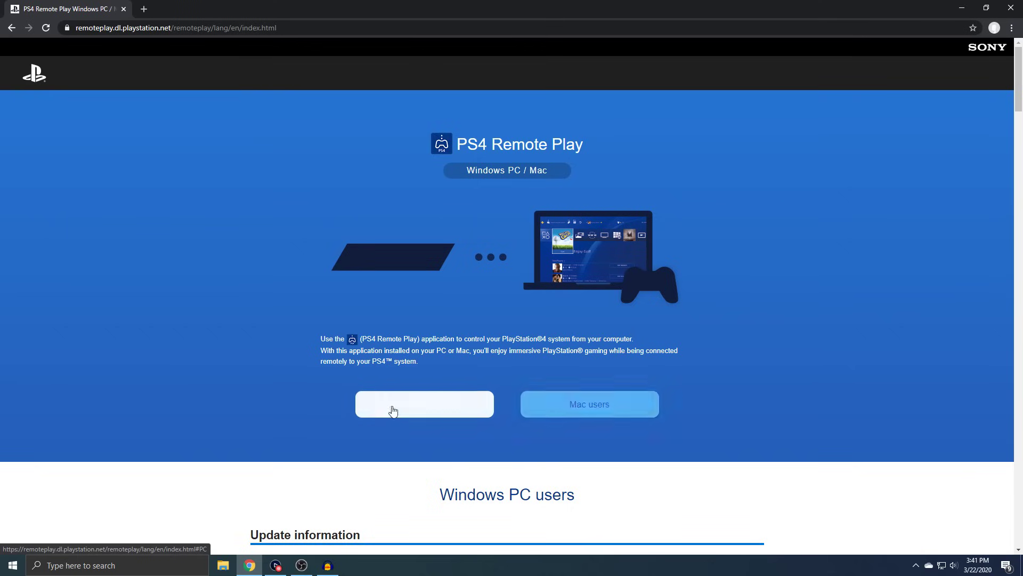
left_click(416, 406)
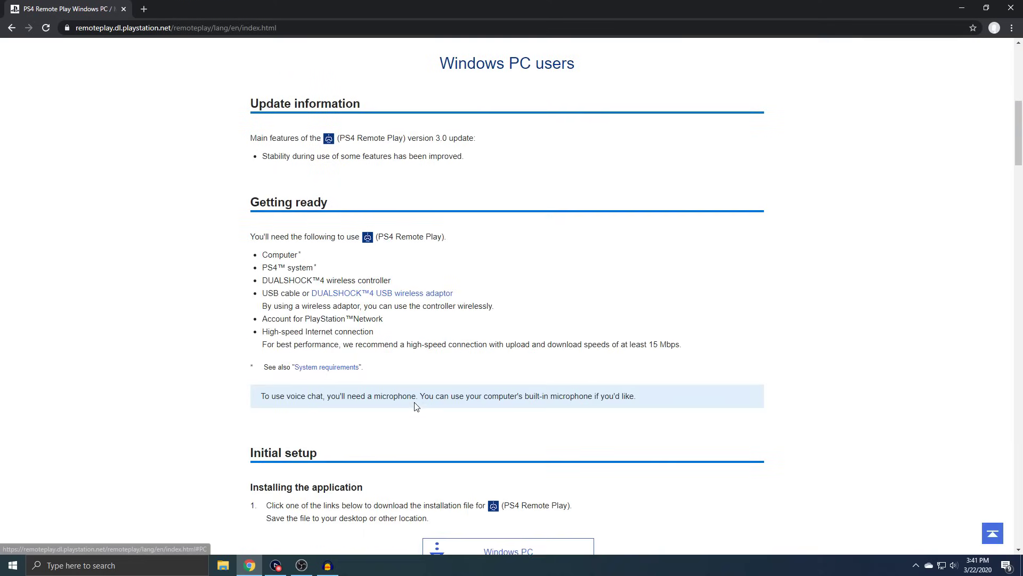
scroll(532, 426, "down", 2)
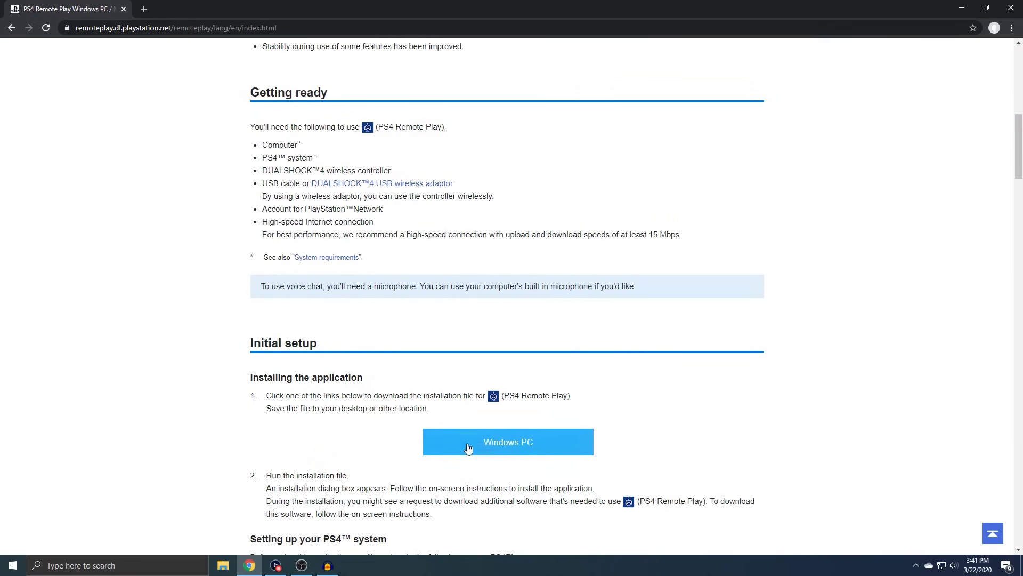
left_click(524, 443)
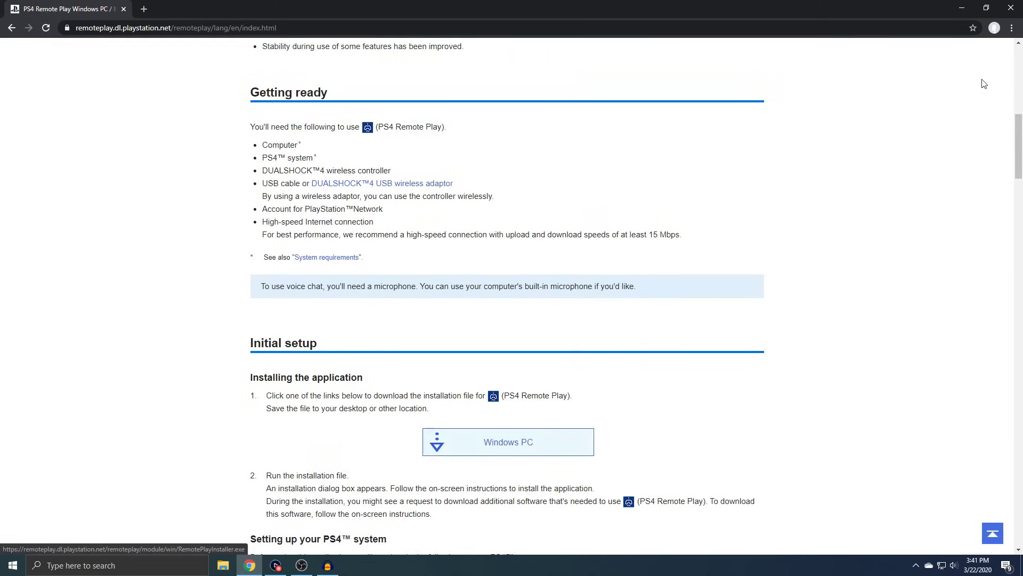
left_click(962, 8)
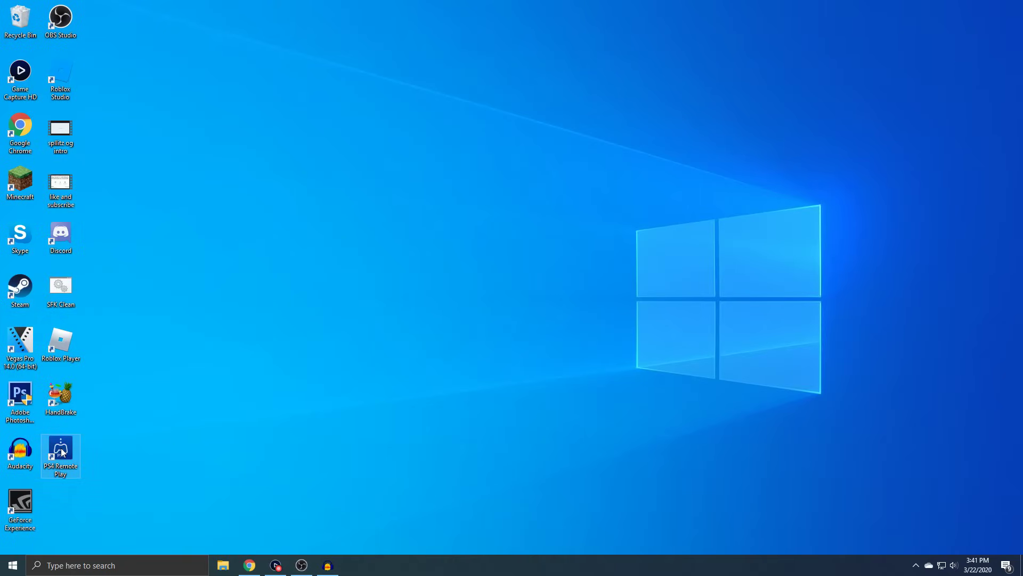
Launch PS4 Remote Play and sign in to PlayStation Network from its settings
double_click(62, 452)
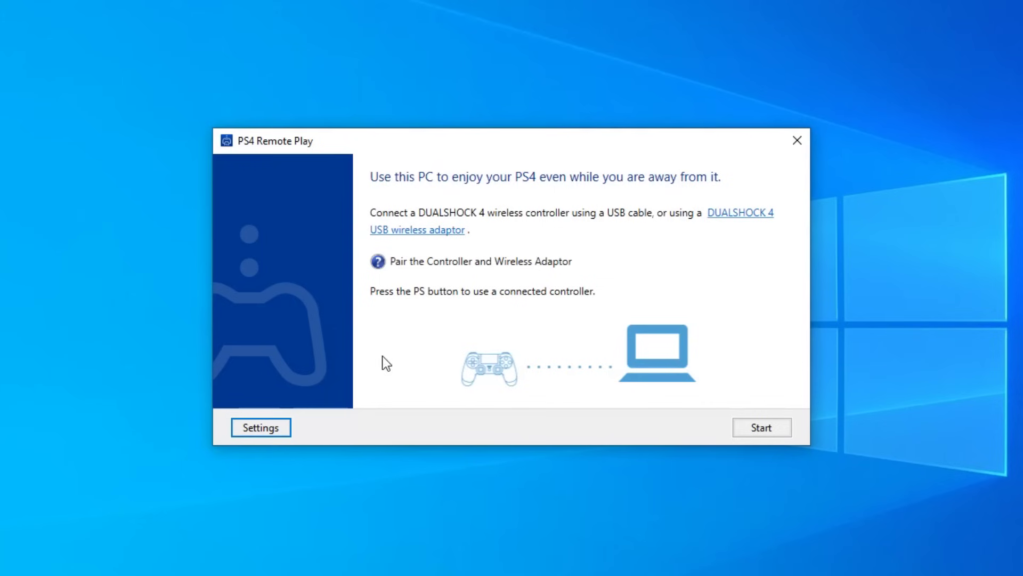
left_click(265, 426)
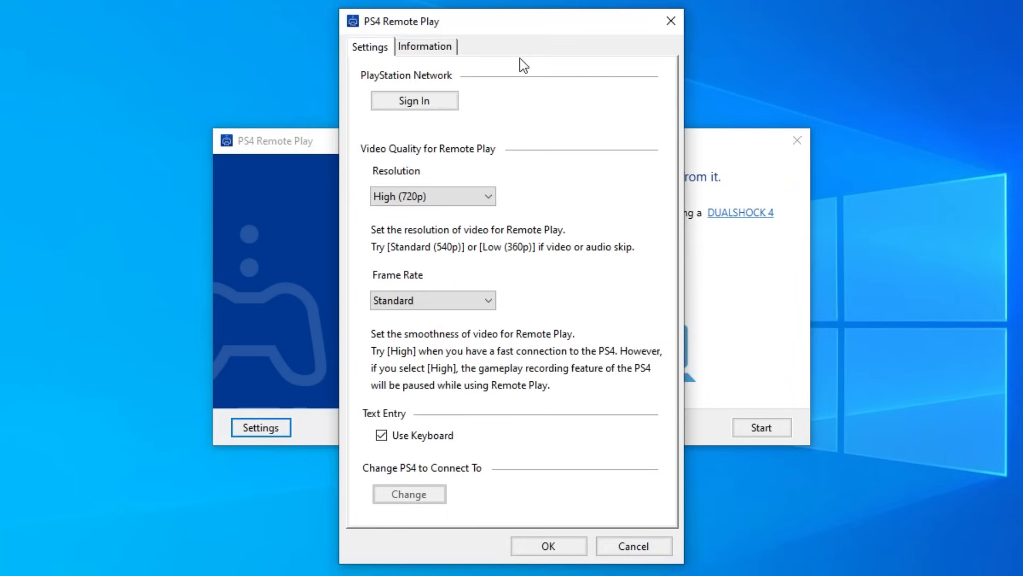
left_click(426, 101)
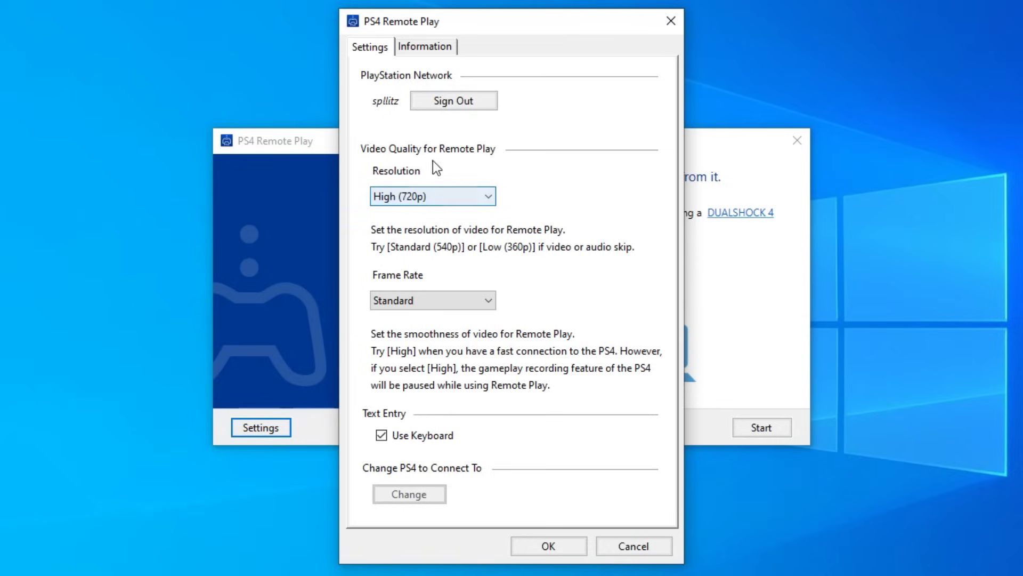
Set the Remote Play video resolution to High (720p) and the frame rate to Standard, and confirm the settings
left_click(398, 199)
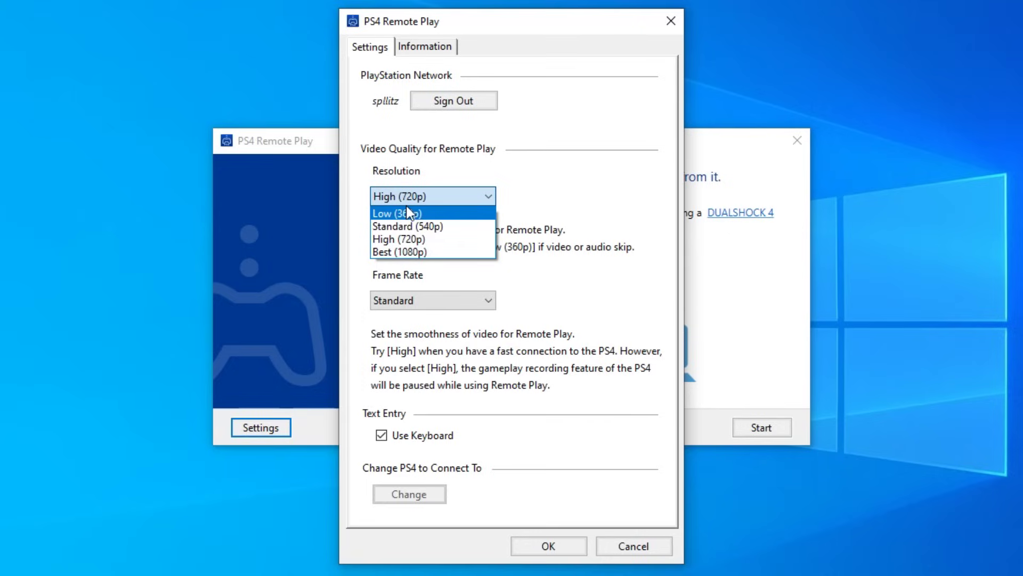
left_click(421, 239)
left_click(407, 303)
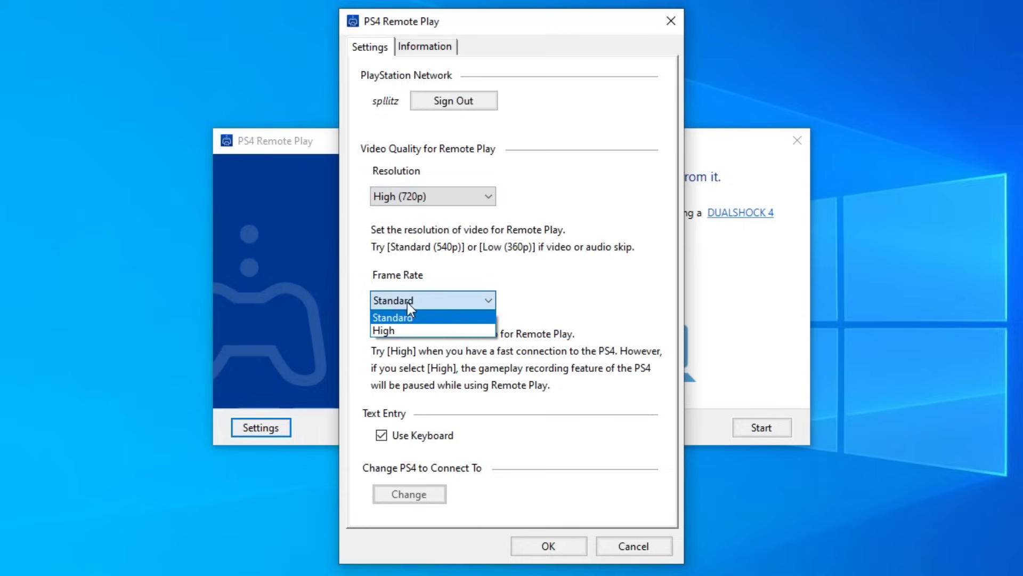
left_click(387, 317)
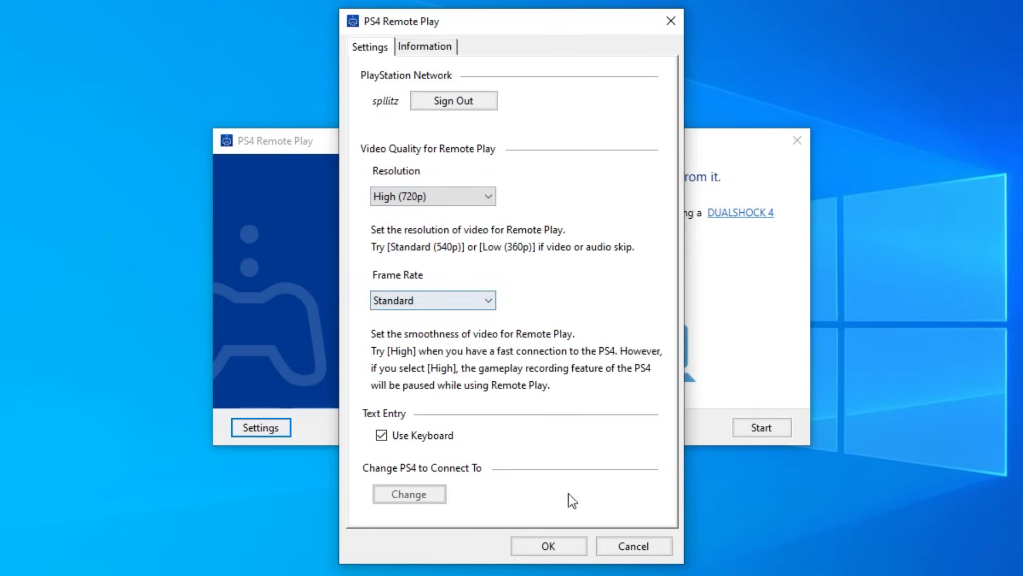
left_click(539, 546)
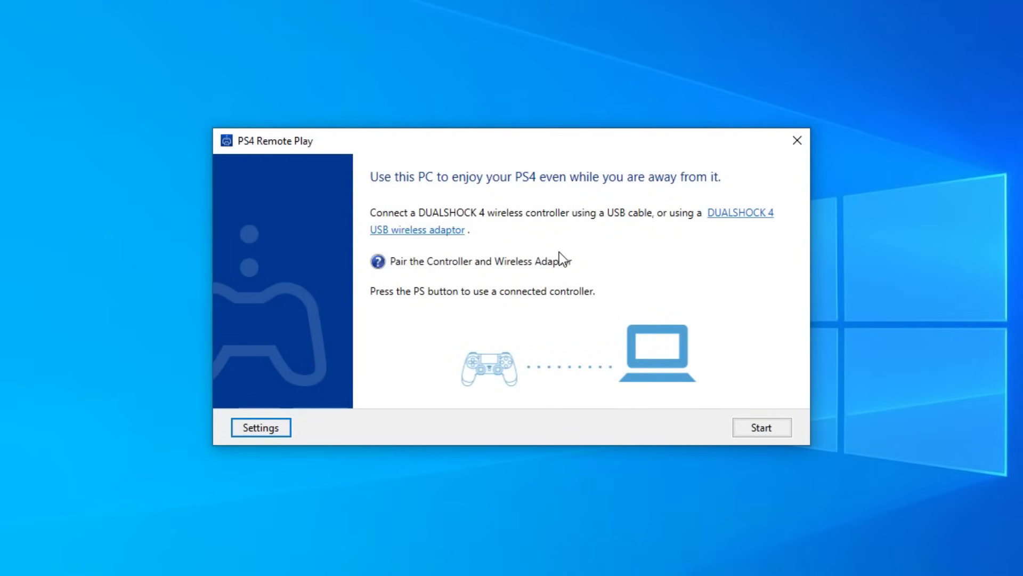
Start the search for the PS4 and switch to registering the console manually
left_click(756, 432)
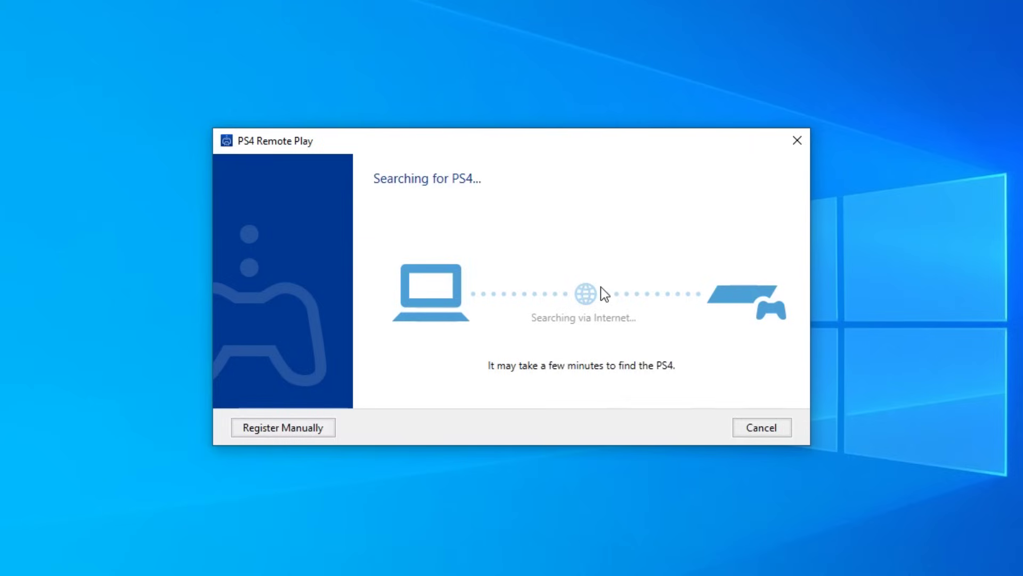
left_click(271, 427)
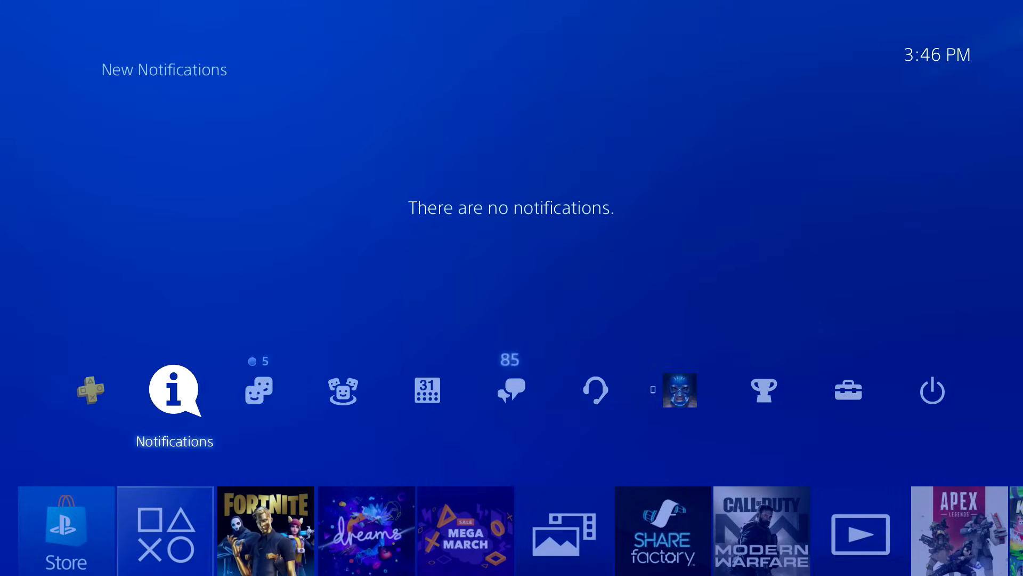
On the PS4, open Remote Play Connection Settings within the system settings
key("Right")
key("Right")
key("Right")
key("Right")
key("Right")
key("Right")
key("Right")
key("Right")
key("Return")
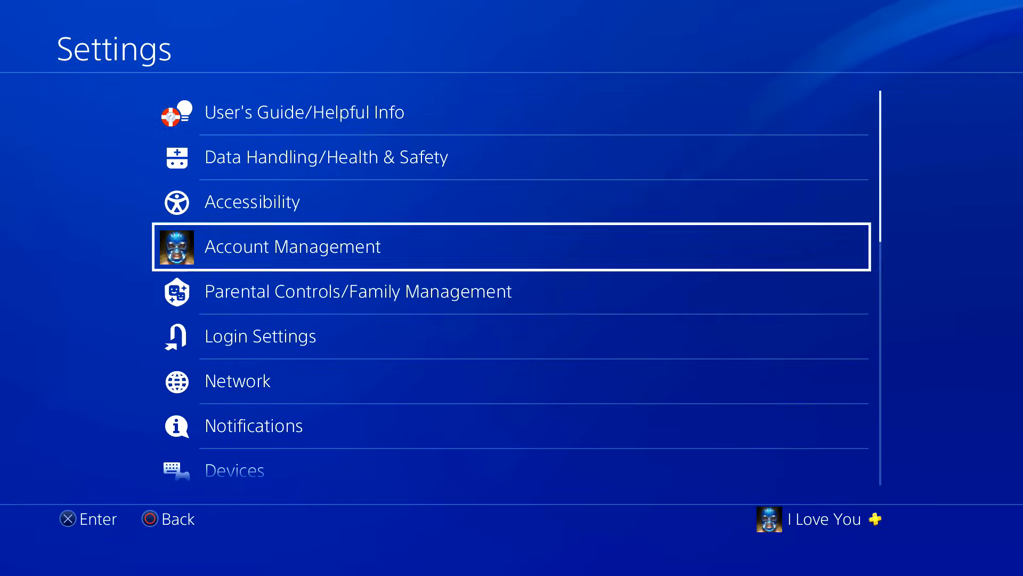
key("Down")
key("Down")
key("Down")
key("Down")
key("Down")
key("Down")
key("Down")
key("Down")
key("Down")
key("Down")
key("Down")
key("Down")
key("Down")
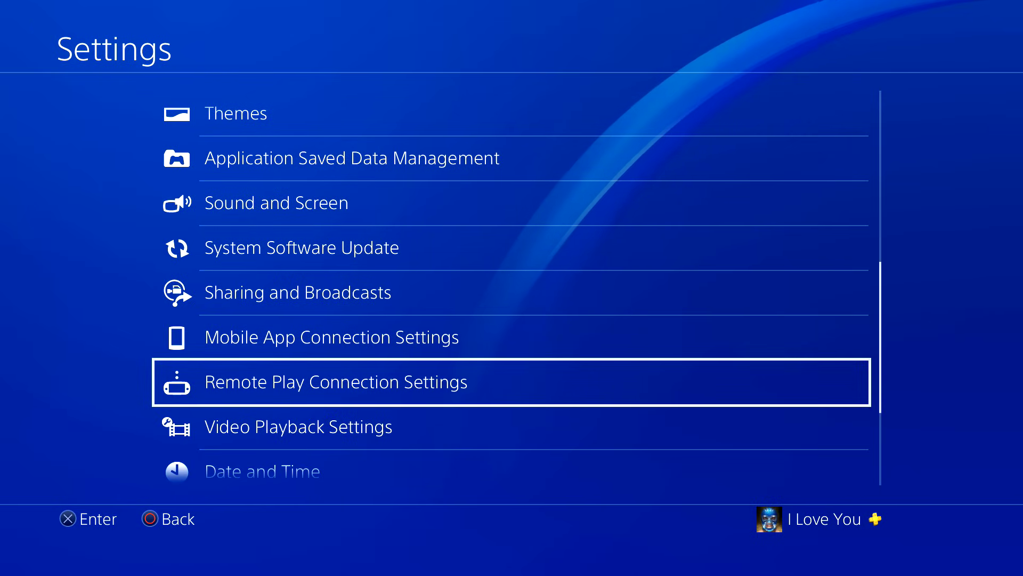
key("Return")
Choose Add Device on the PS4, then enter the displayed registration code in PS4 Remote Play and register the console
key("Down")
key("Down")
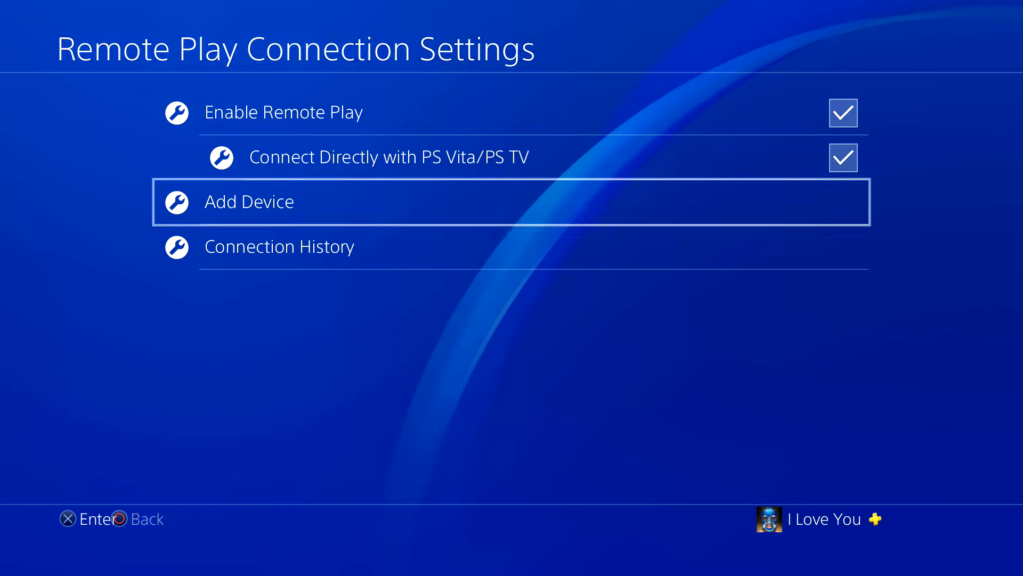
key("Return")
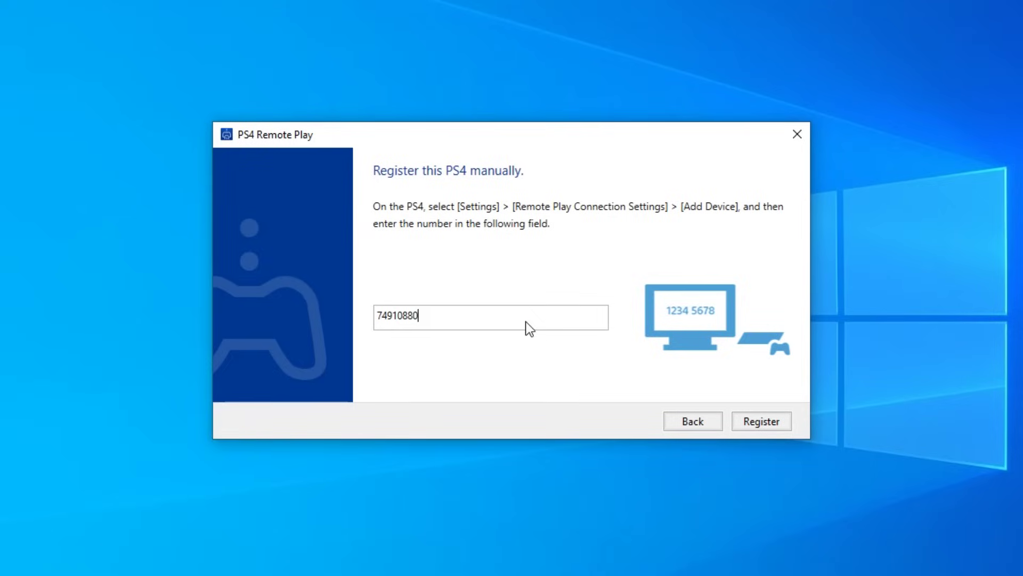
left_click(781, 426)
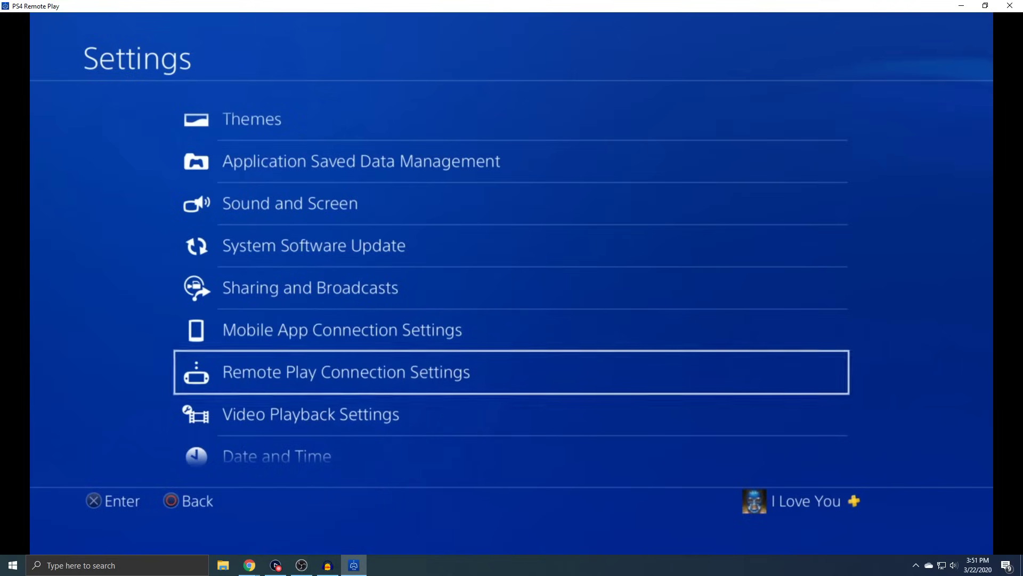
Browse up and down the PS4 settings list through the Remote Play window to try out the controls
key("Up")
key("Up")
key("Up")
key("Up")
key("Up")
key("Up")
key("Up")
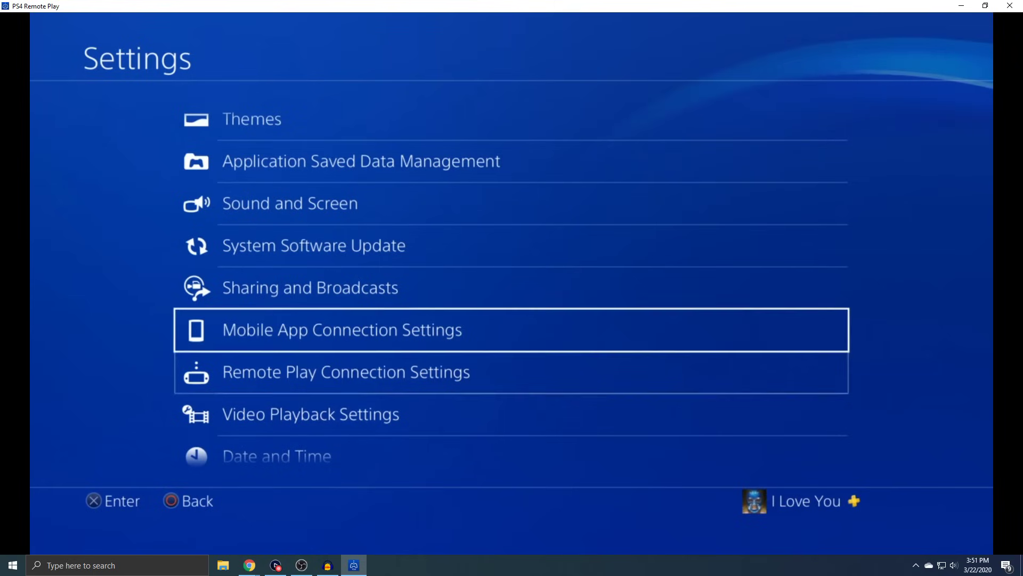
key("Up")
key("Up")
key("Up")
key("Up")
key("Up")
key("Up")
key("Up")
key("Up")
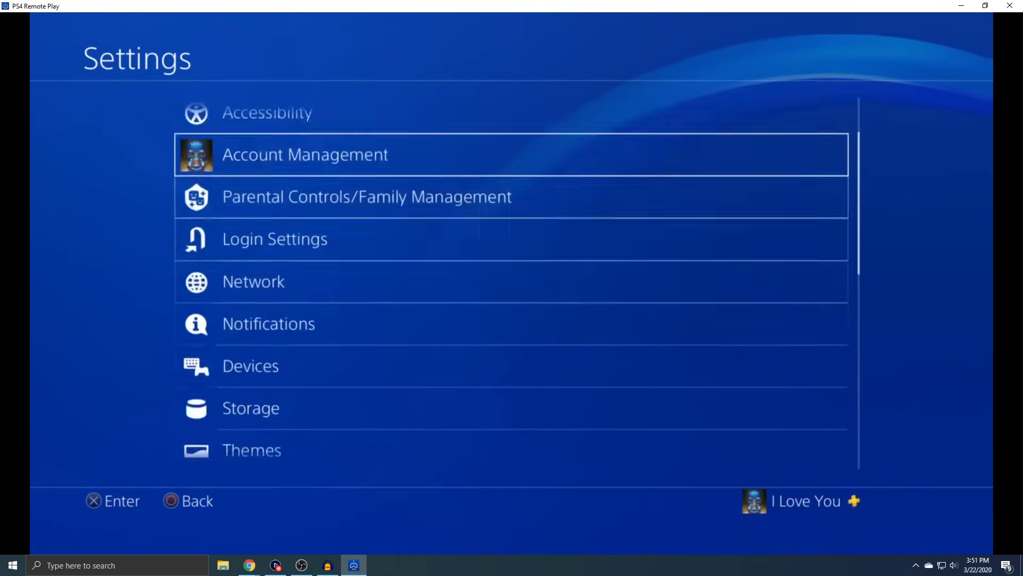
key("Down")
key("Down")
key("Down")
key("Down")
key("Down")
key("Down")
key("Down")
key("Down")
key("Down")
key("Down")
key("Down")
key("Down")
key("Down")
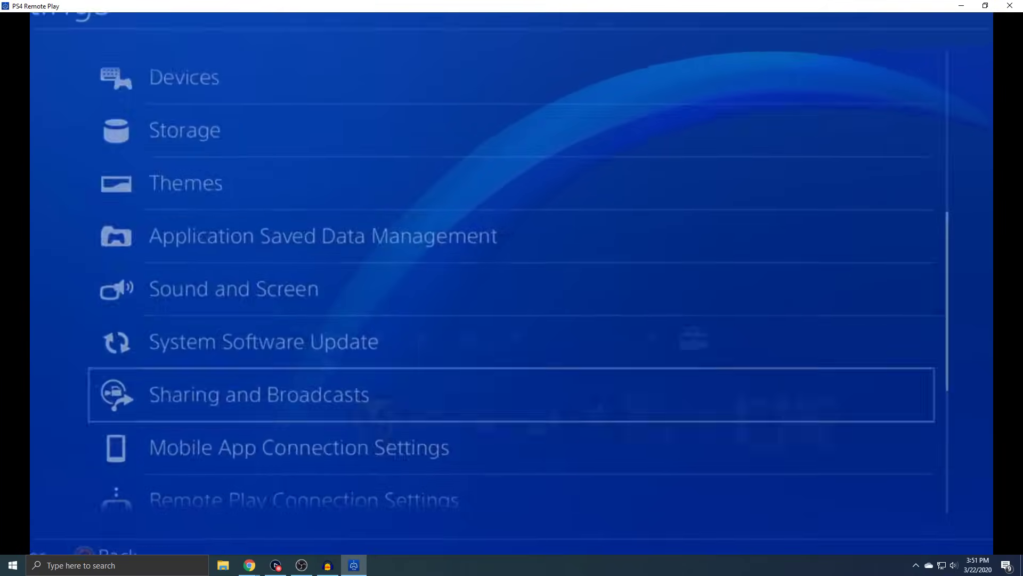
Leave the PS4 settings and go to Fortnite among the home screen's games
key("Escape")
key("Down")
key("Up")
key("Left")
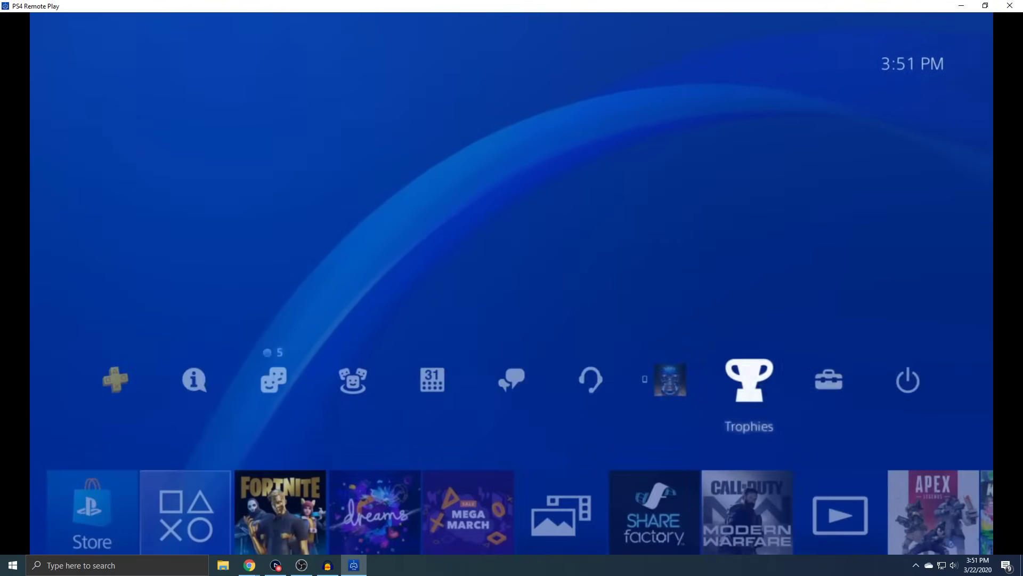
key("Left")
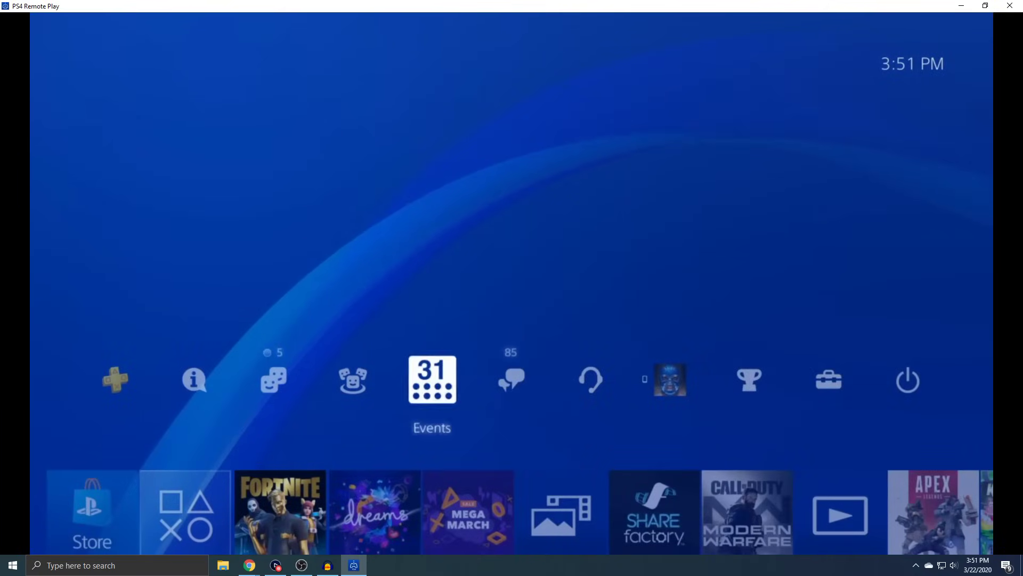
key("Down")
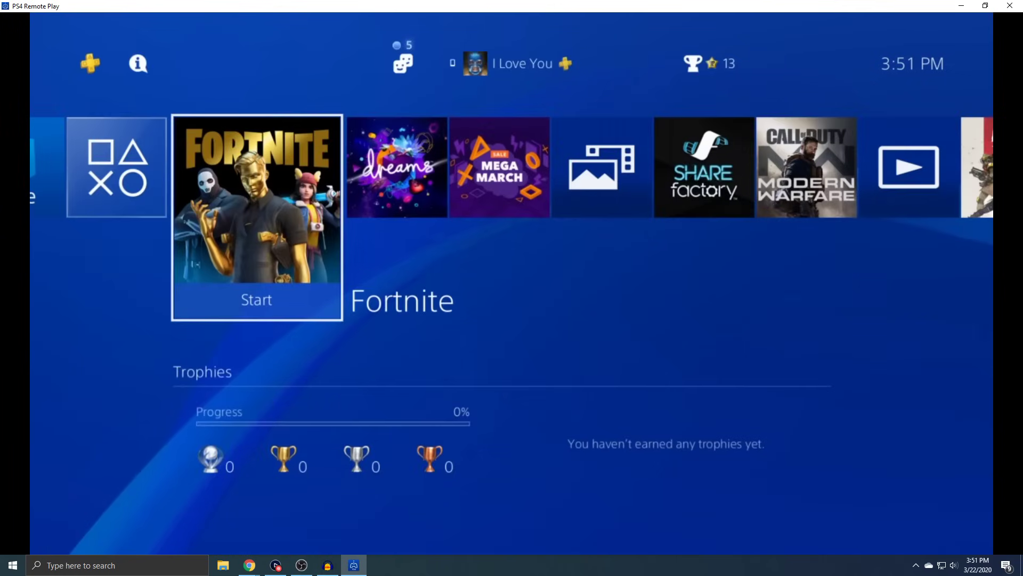